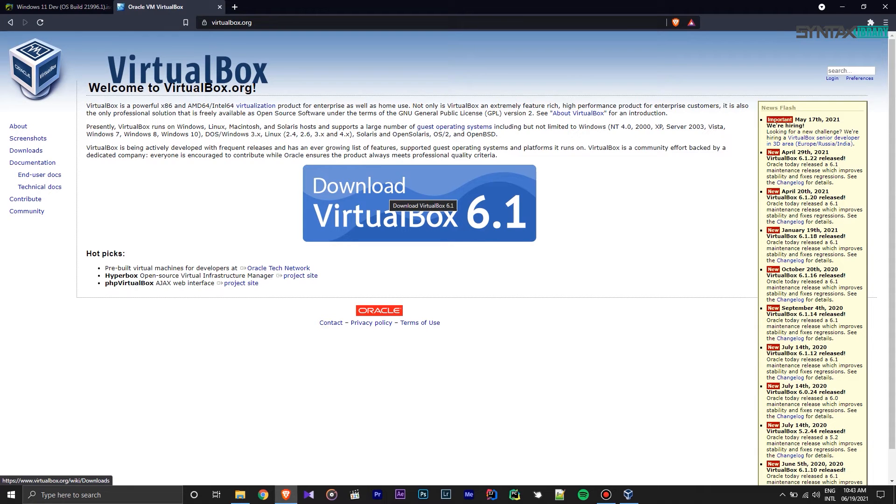
- Start downloading the VirtualBox 6.1.22 Windows hosts installer in Brave, then cancel the download
left_click(419, 204)
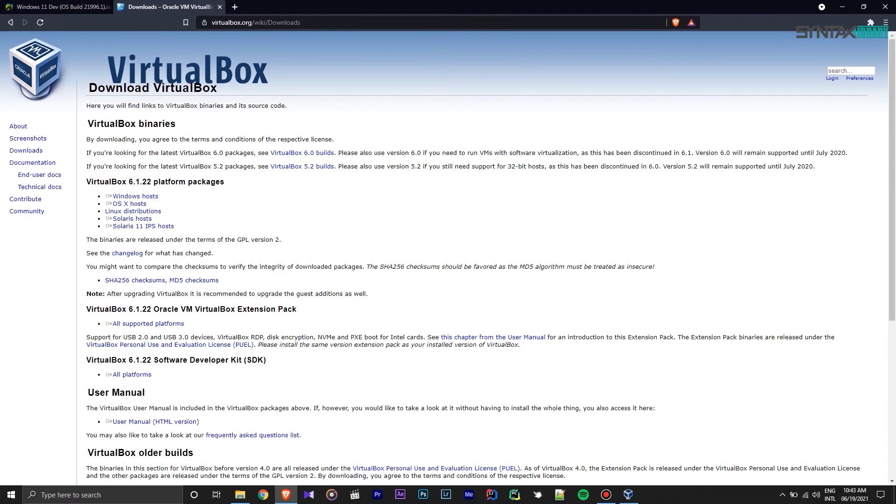
key("shift+Tab")
key("shift+Tab")
key("shift+Tab")
key("shift+Tab")
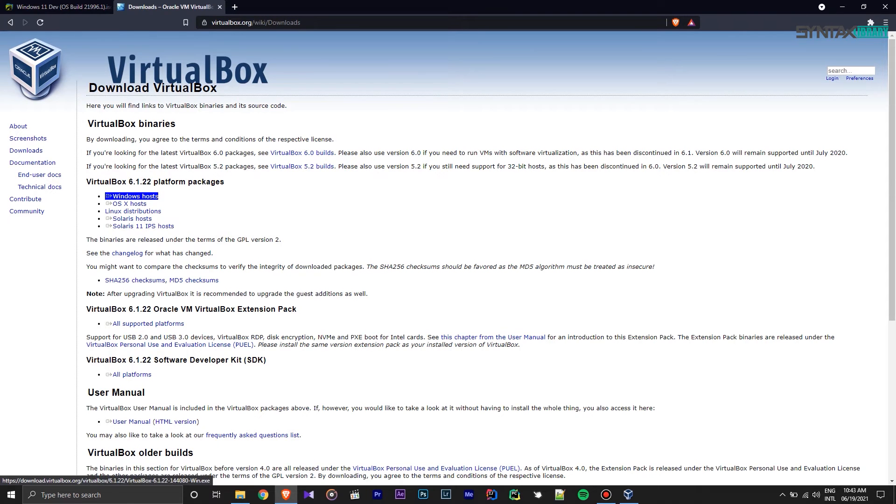
key("Return")
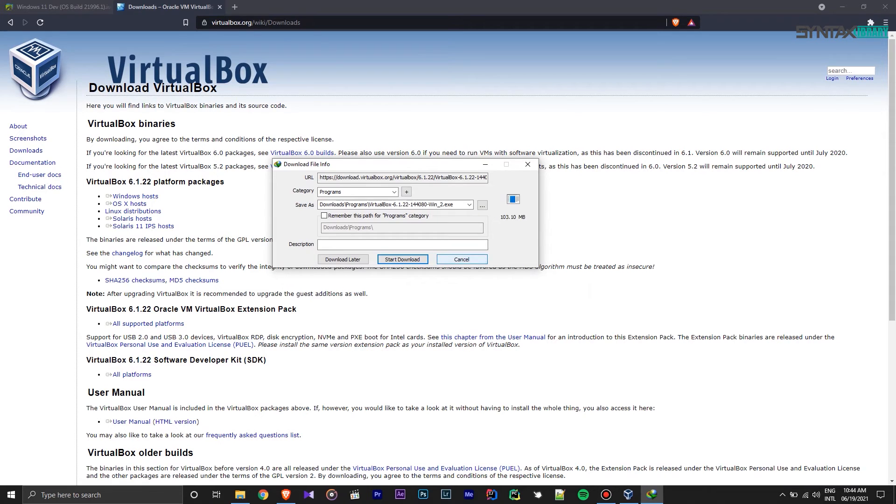
left_click(462, 259)
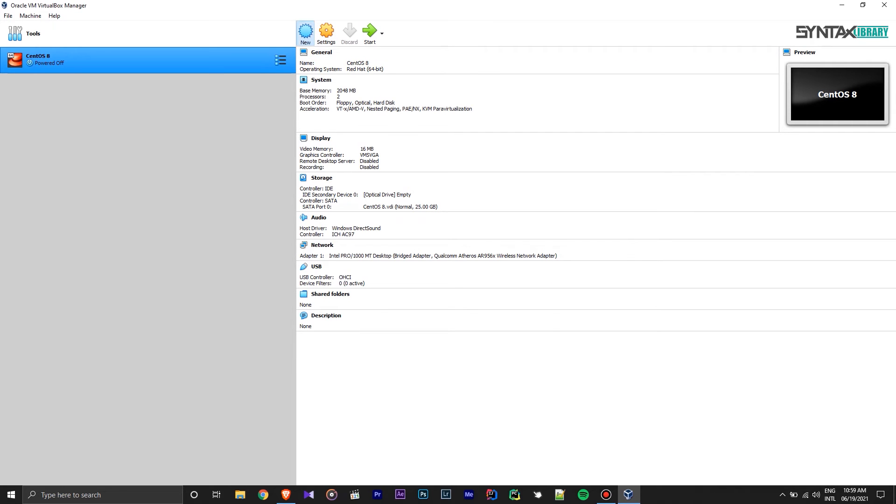
- Create a new VM named 'Windows 11', version Windows 10 (64-bit), keeping 2048 MB memory
left_click(305, 33)
type("Window")
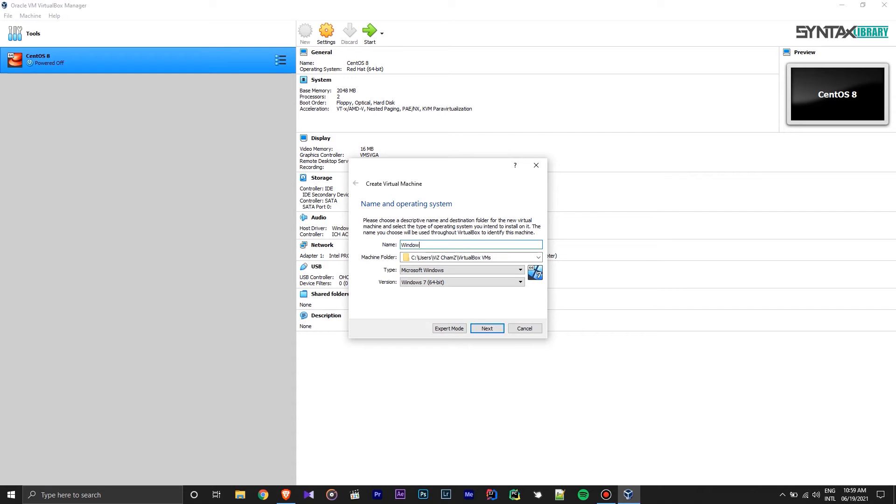
type("s 11")
left_click(462, 282)
scroll(458, 315, "down", 4)
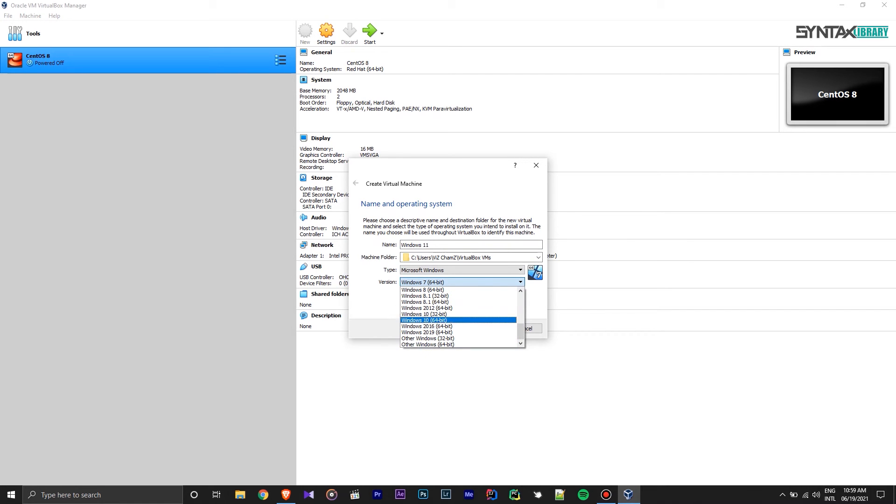
left_click(458, 320)
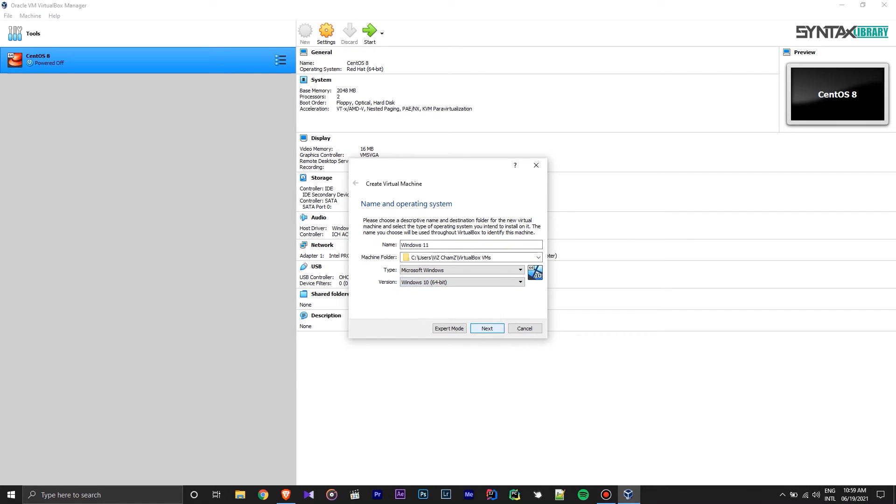
left_click(487, 328)
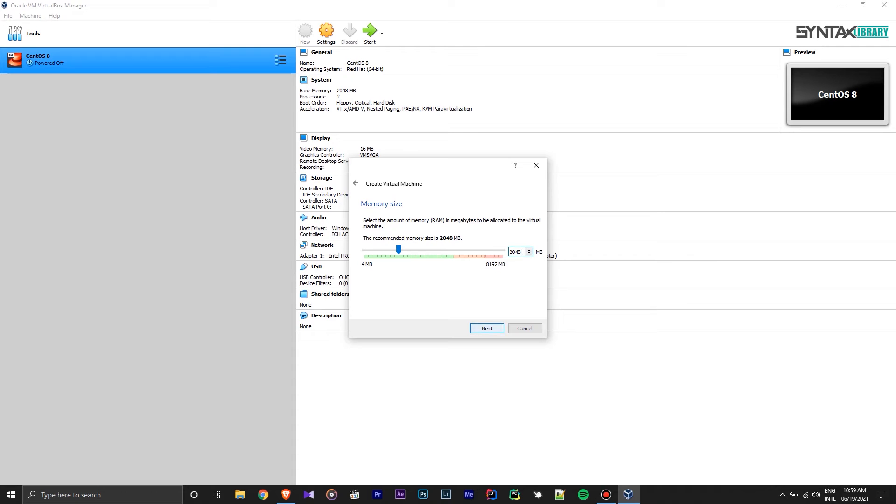
left_click(487, 329)
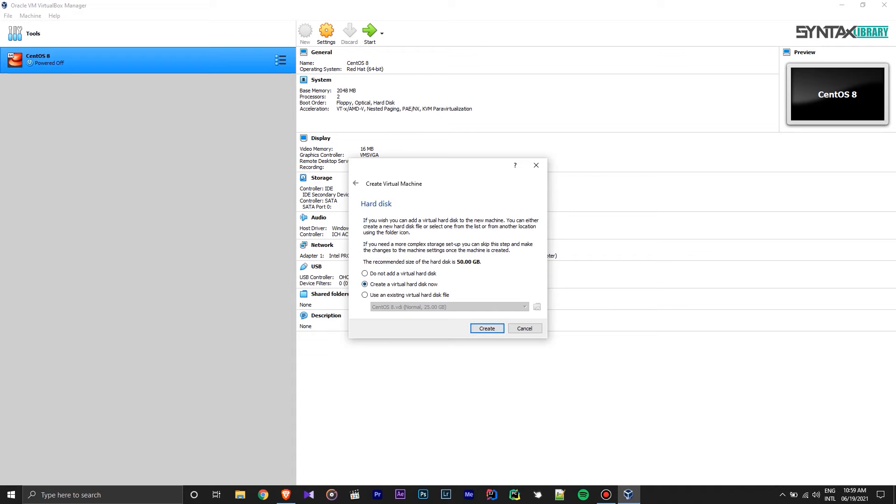
- Give the machine a new dynamically allocated 50.00 GB VDI hard disk
key("Return")
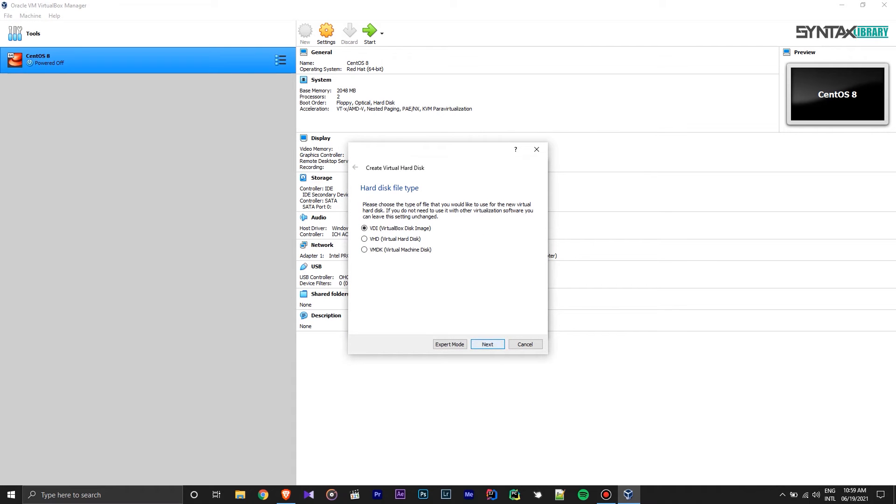
key("Return")
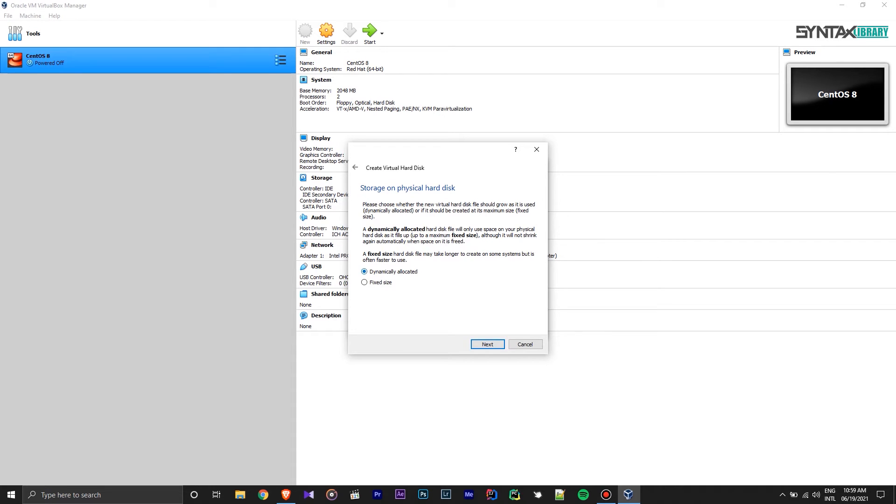
key("Return")
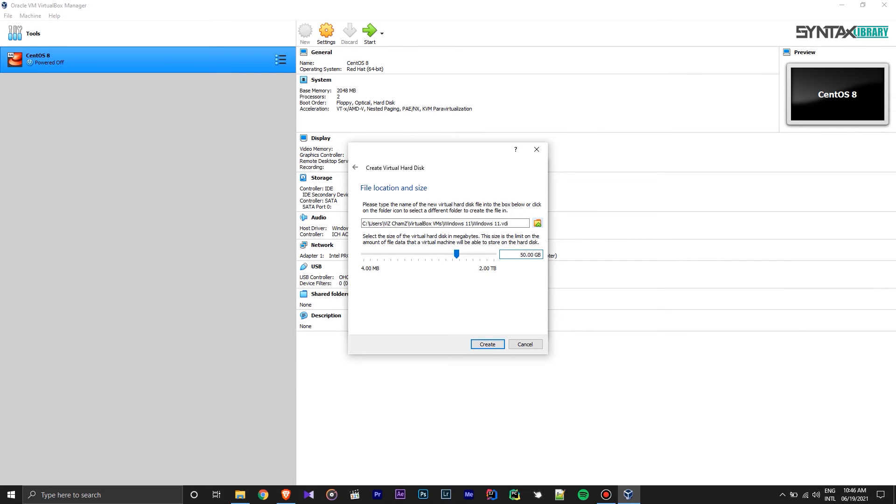
left_click(538, 223)
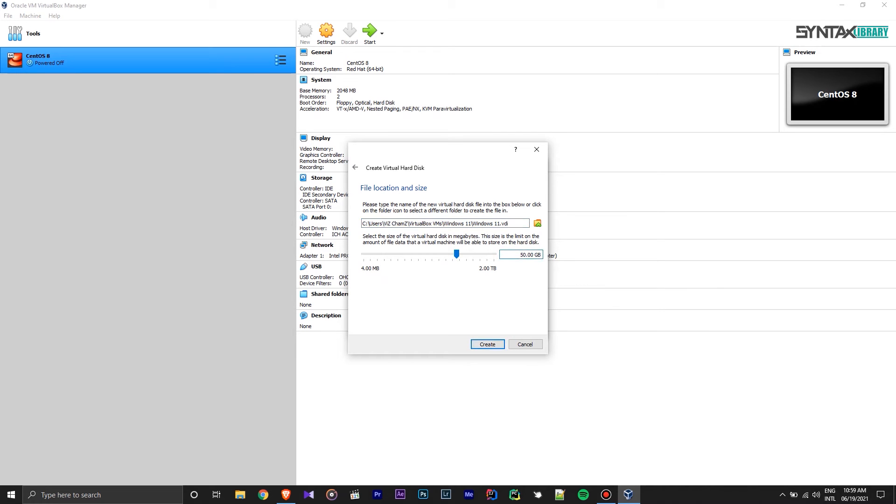
key("Return")
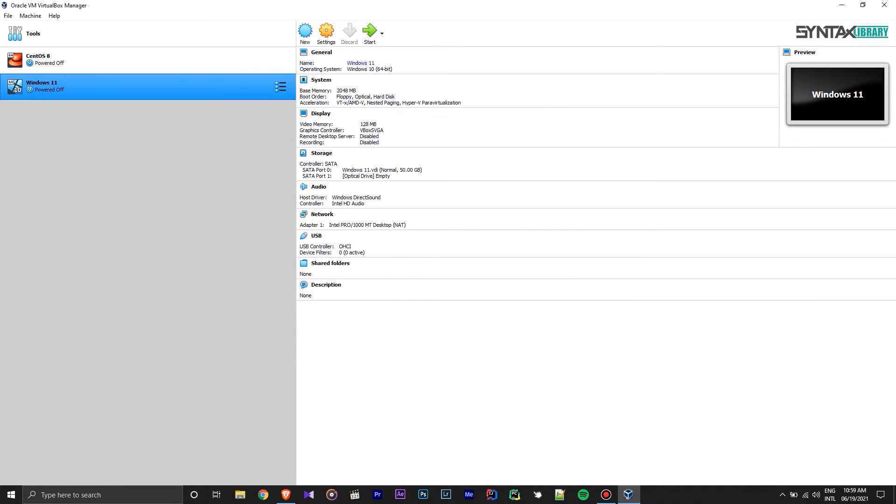
- Open the Windows 11 machine's settings and review its System, processor and Display pages
left_click(327, 32)
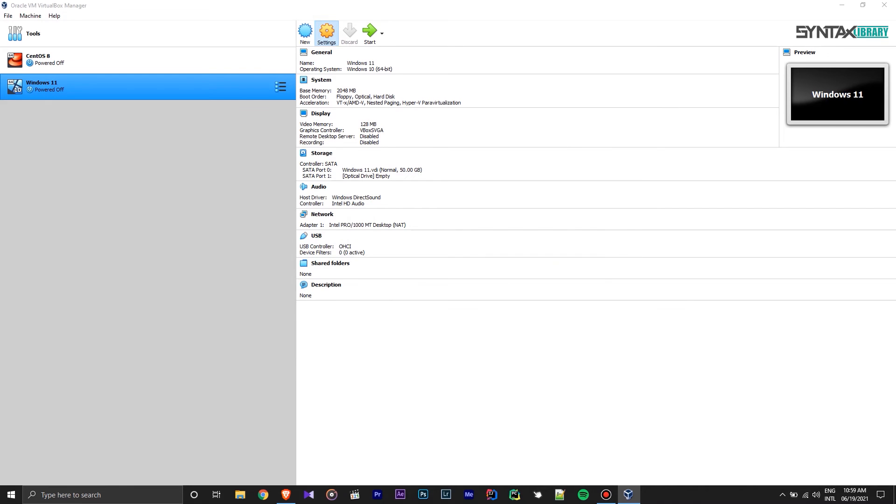
left_click(329, 159)
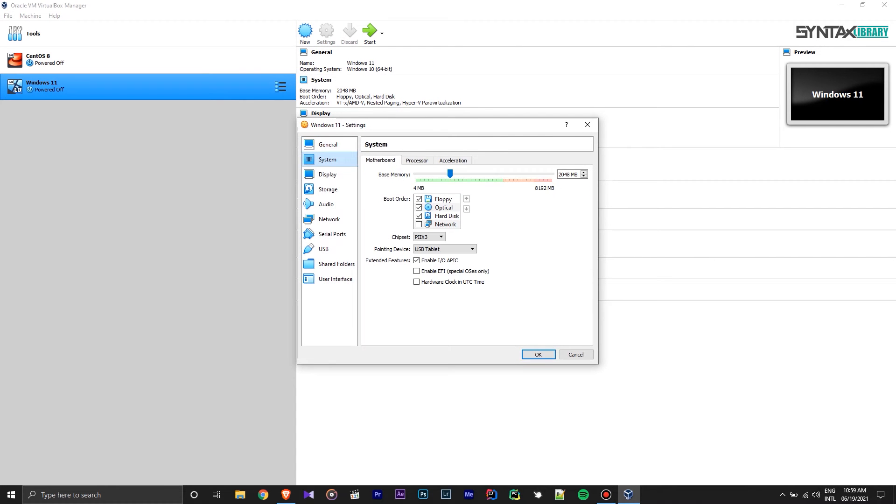
left_click(417, 160)
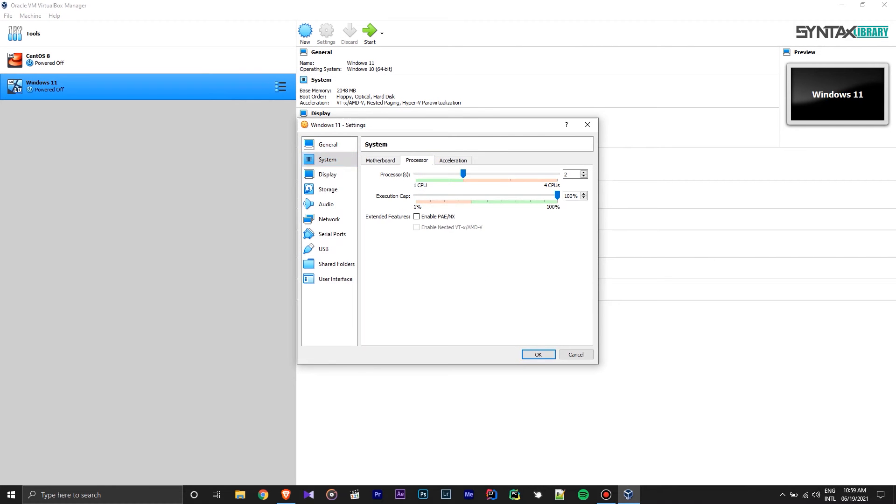
left_click(327, 174)
left_click(328, 189)
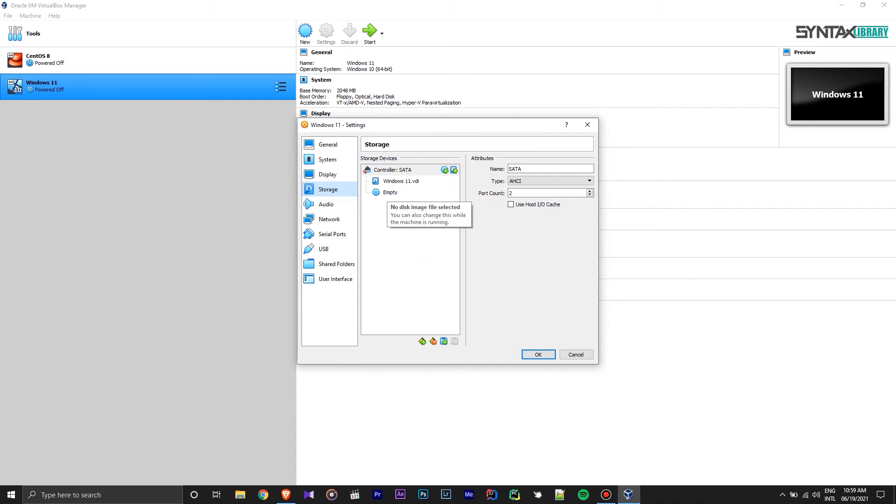
- Attach the Windows+11+Dev+(OS+Build+21996.1).iso image to the empty optical drive
left_click(386, 192)
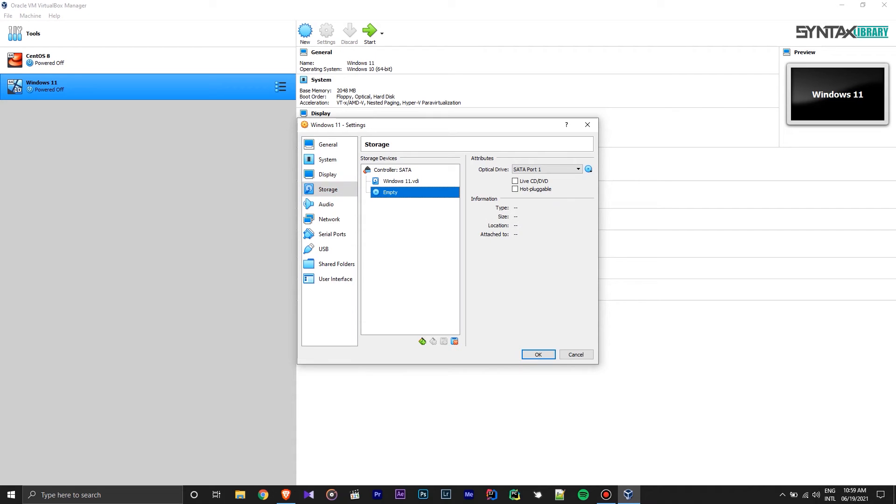
left_click(589, 169)
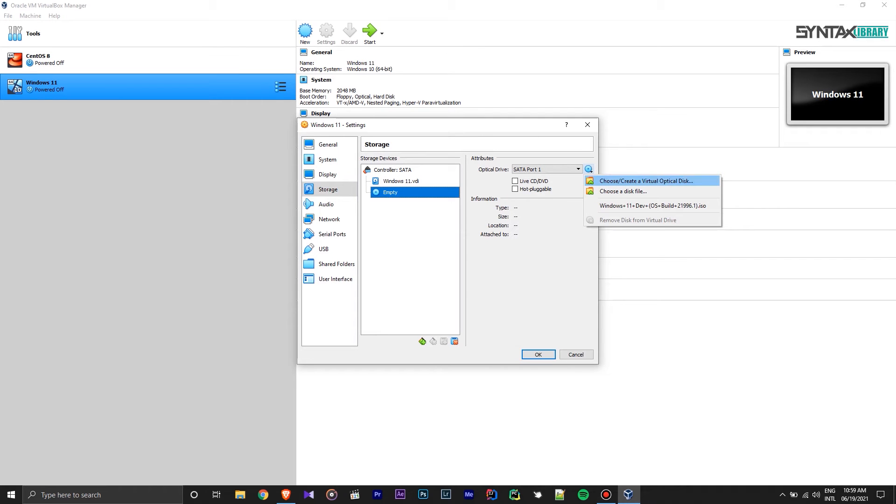
left_click(624, 191)
double_click(441, 200)
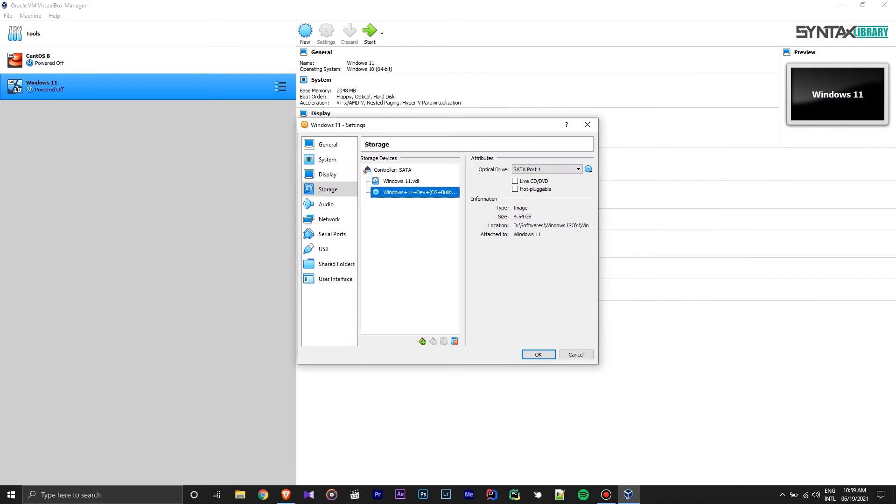
left_click(326, 204)
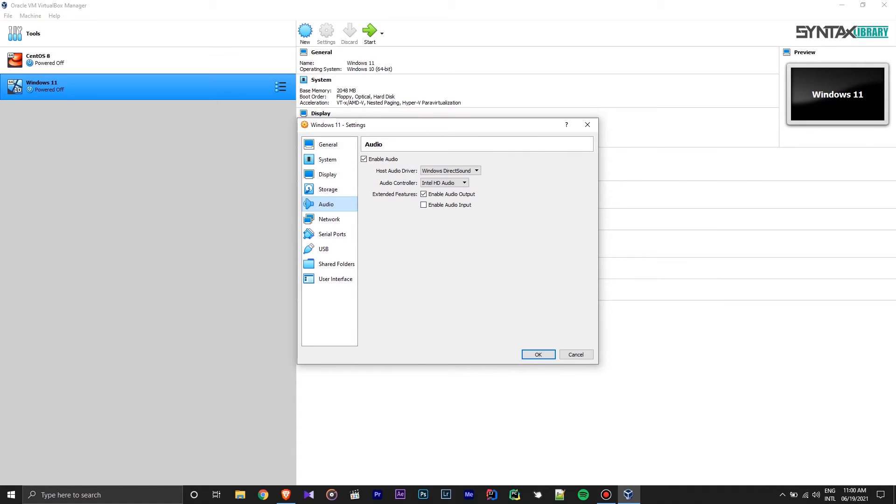
- Keep network adapter 1 attached to NAT and save the VM settings
left_click(330, 219)
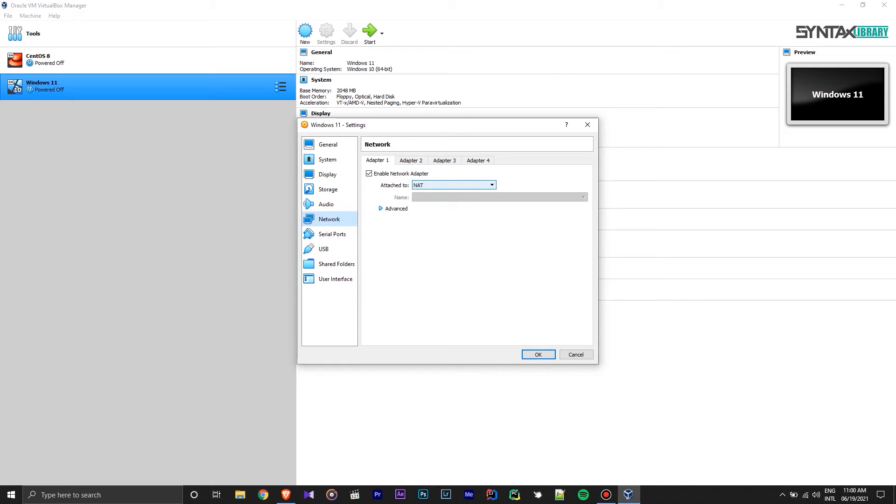
left_click(453, 185)
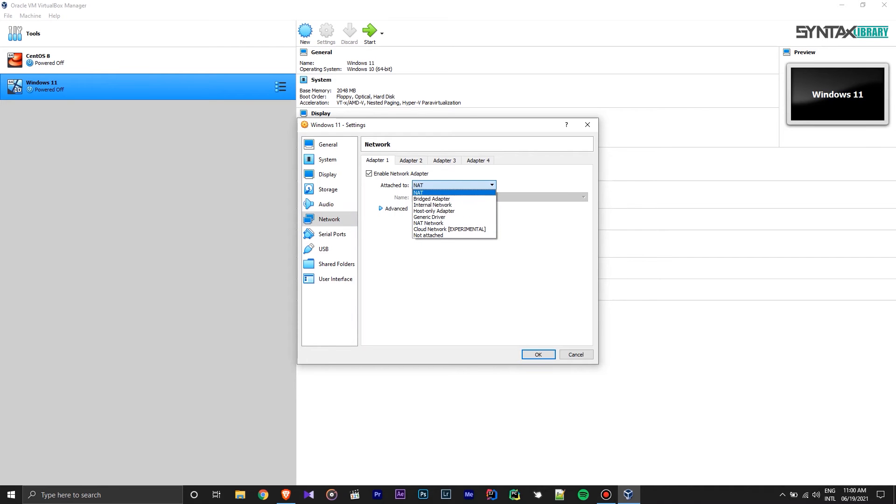
left_click(453, 192)
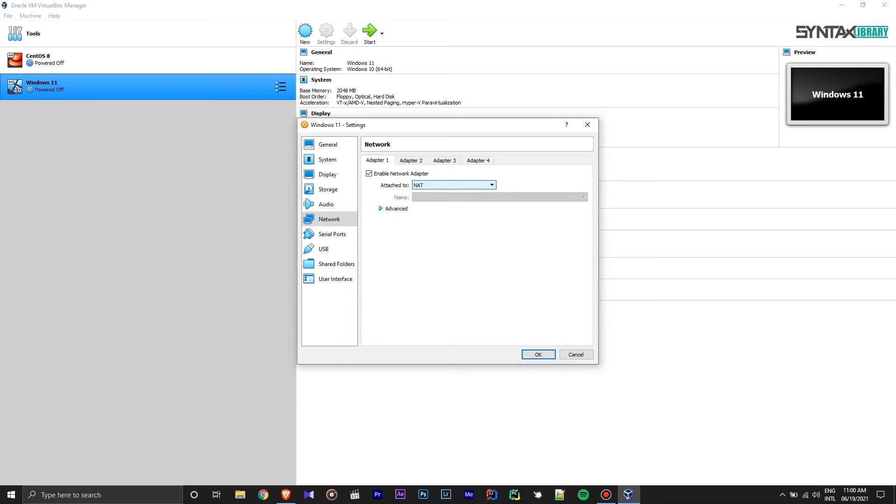
left_click(329, 144)
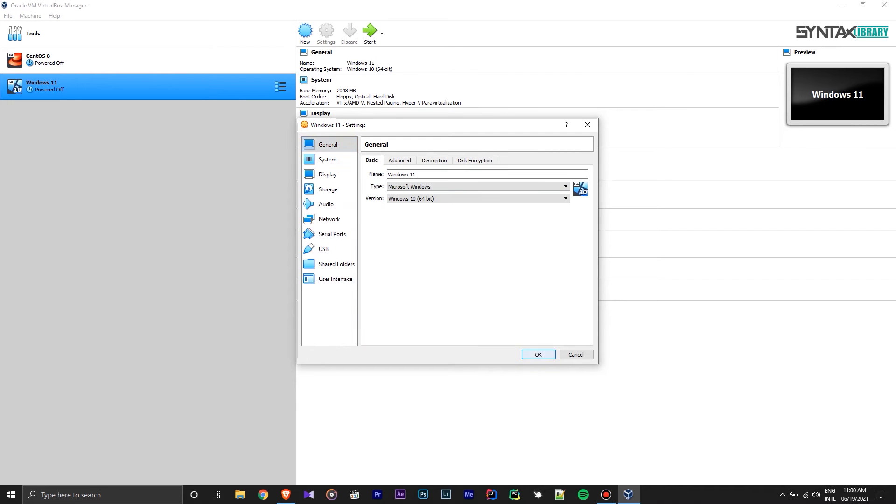
key("Return")
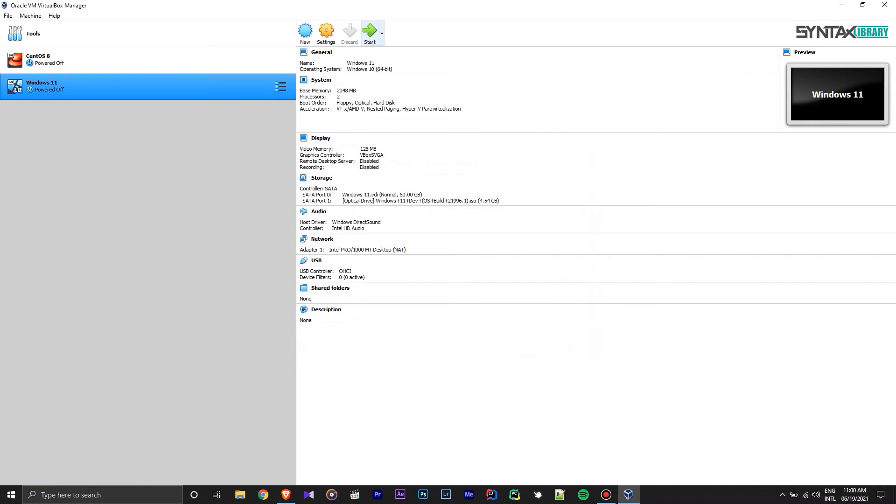
- Boot the Windows 11 VM from the Windows 11 ISO and maximize its window
left_click(370, 32)
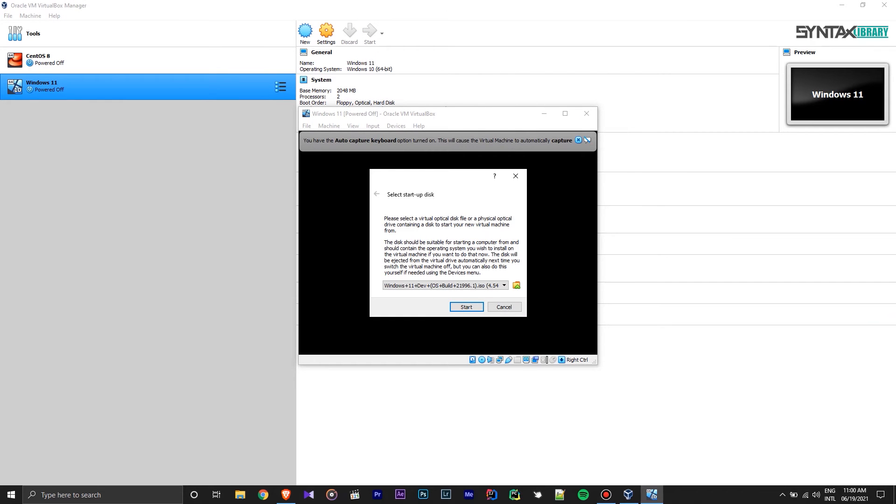
key("Return")
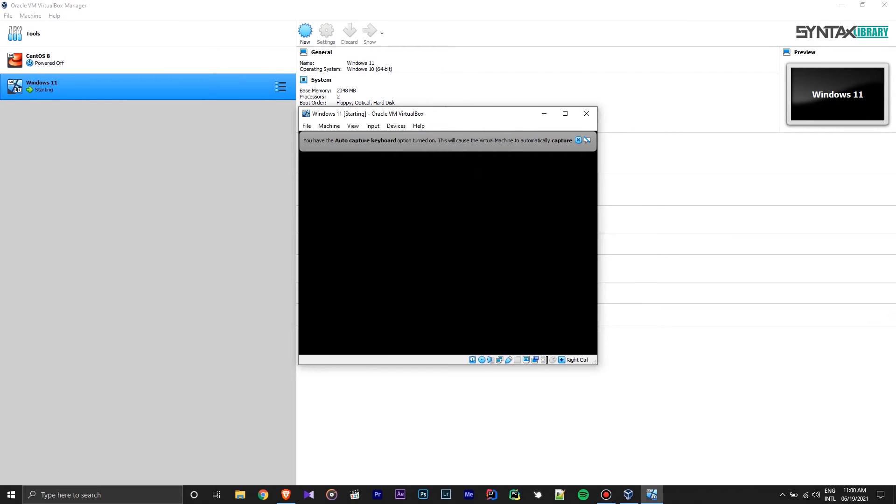
left_click(565, 114)
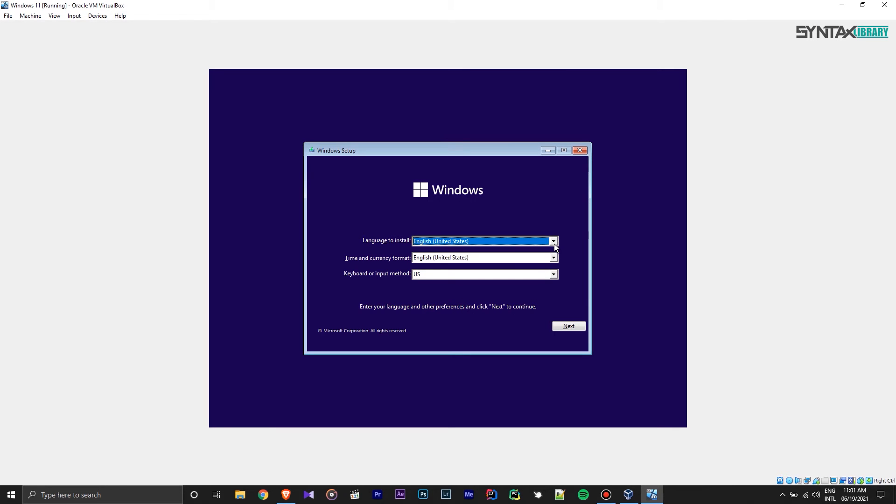
- Keep English (United States) and the US keyboard, begin installing, and skip the product key
left_click(553, 258)
left_click(553, 260)
left_click(553, 274)
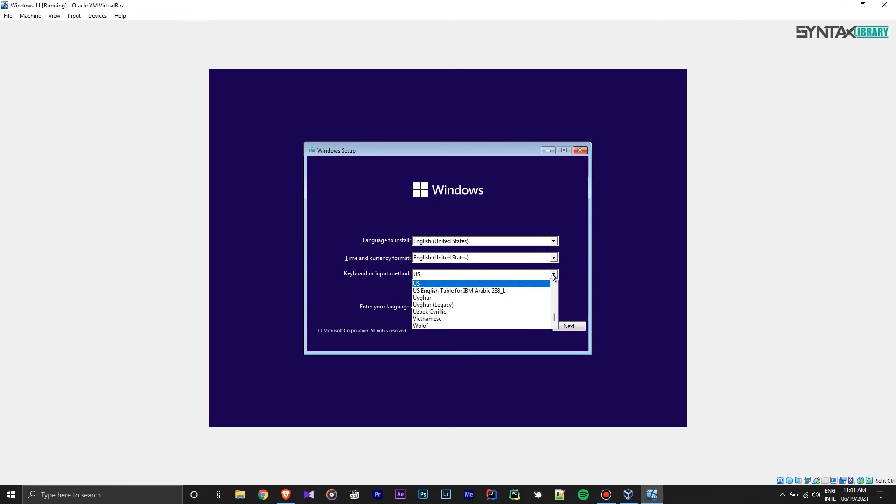
left_click(553, 276)
left_click(569, 326)
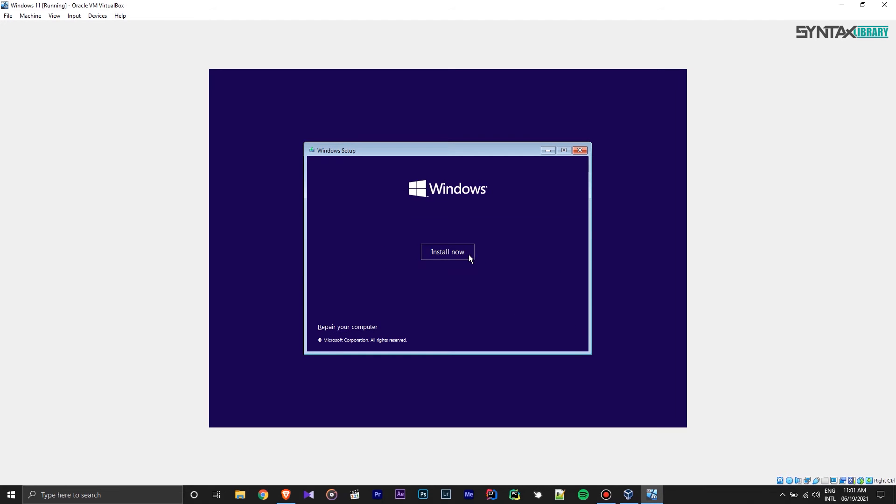
left_click(469, 254)
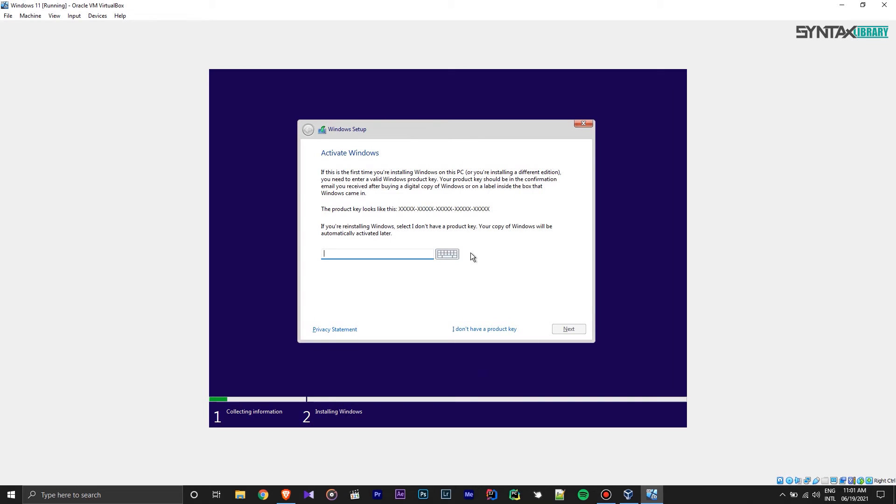
left_click(484, 331)
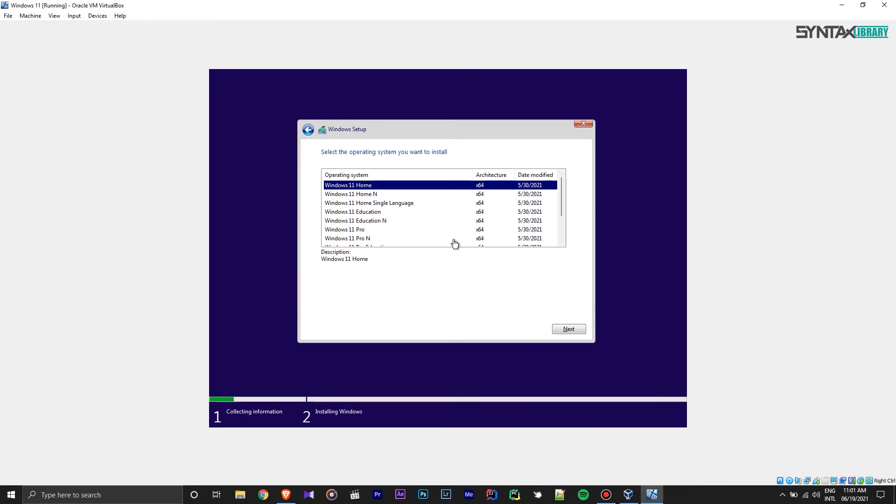
- Choose Windows 11 Pro as the edition and accept the license terms
scroll(444, 221, "down", 2)
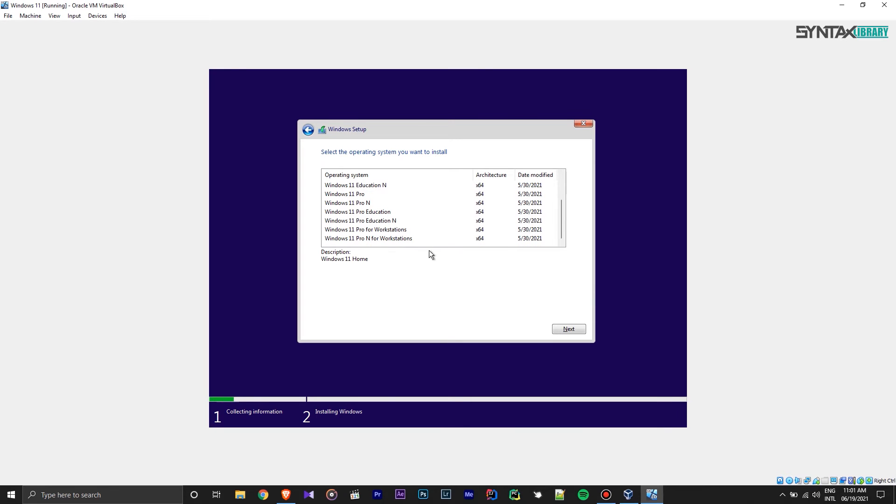
scroll(428, 242, "up", 2)
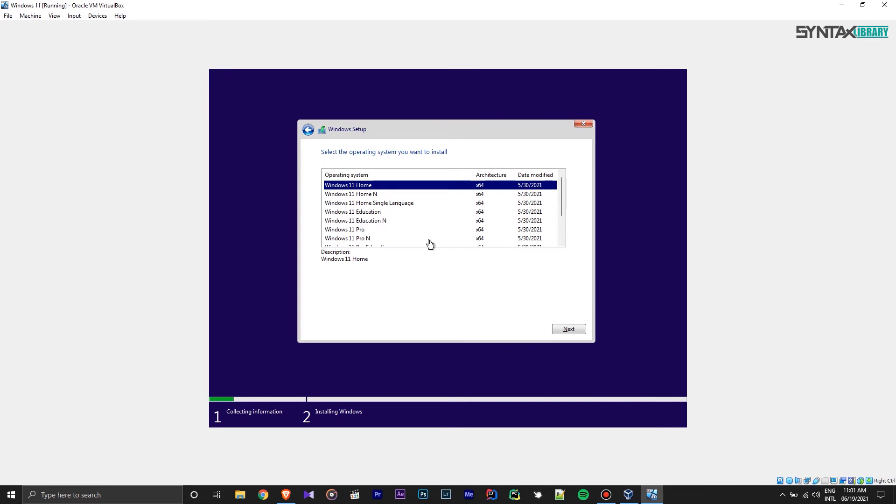
scroll(429, 244, "down", 2)
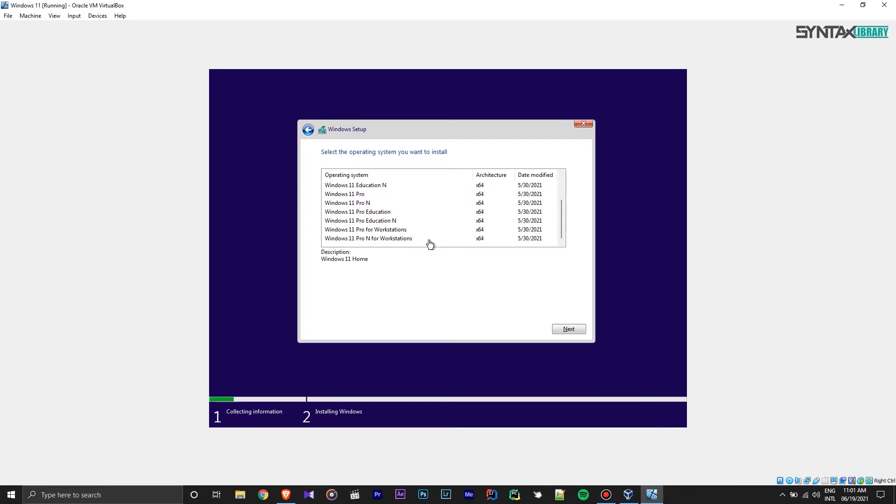
left_click(395, 202)
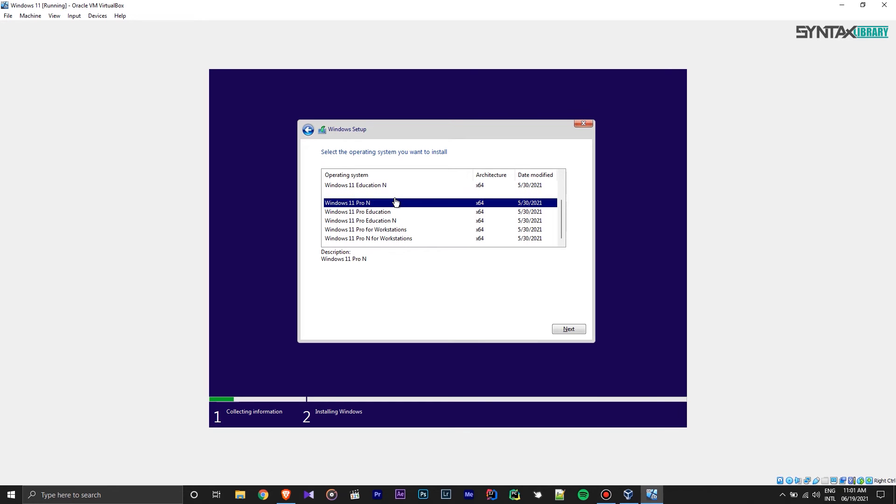
left_click(395, 194)
left_click(563, 325)
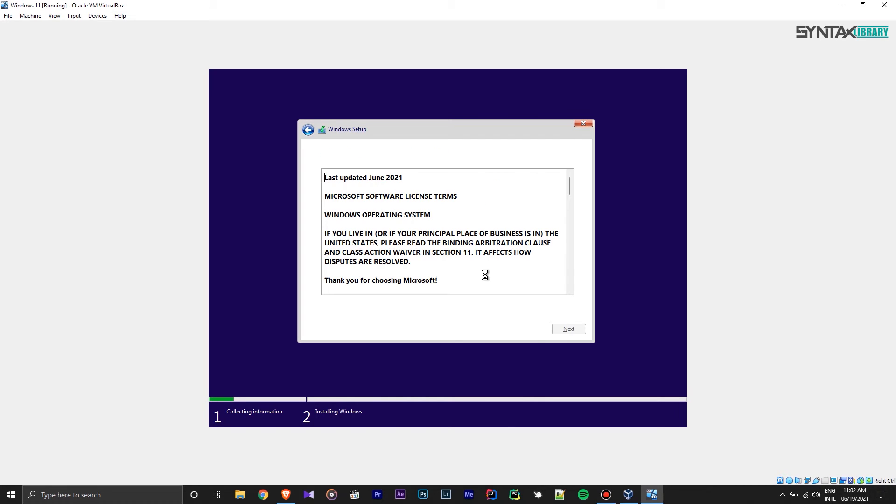
left_click(324, 312)
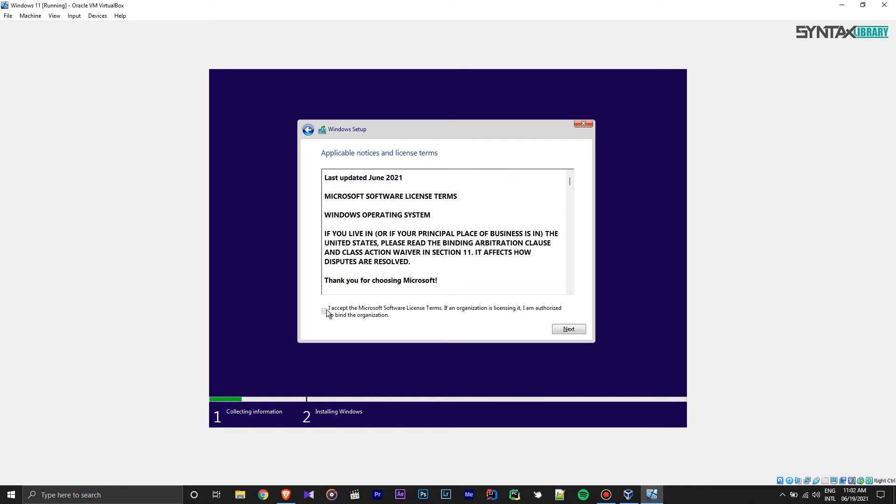
- Choose a custom install, create a 51200 MB partition, and install onto the 49.9 GB primary partition
left_click(568, 329)
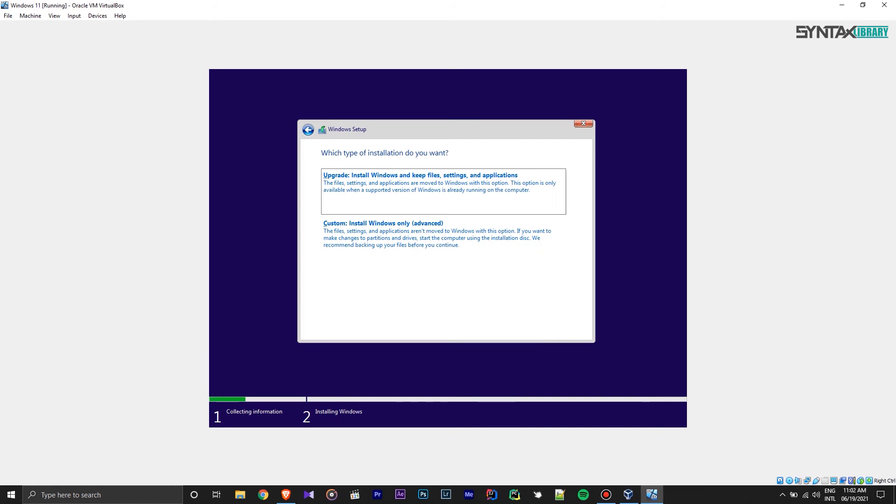
left_click(441, 248)
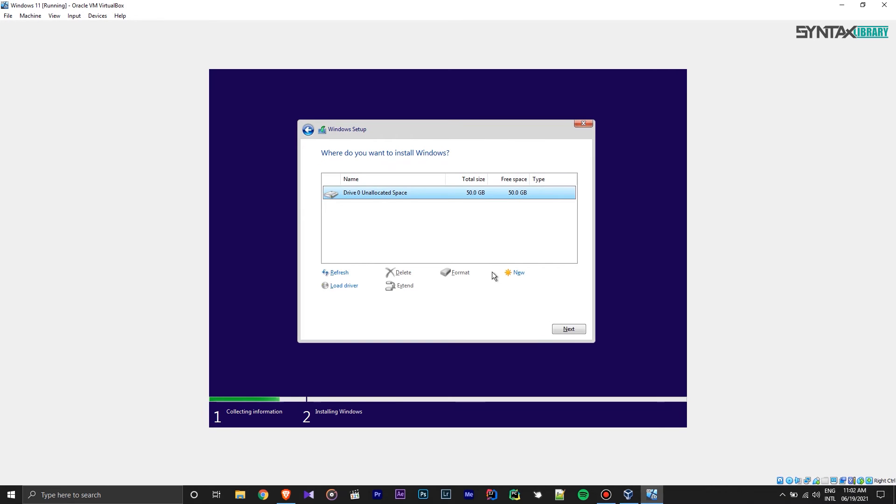
left_click(516, 275)
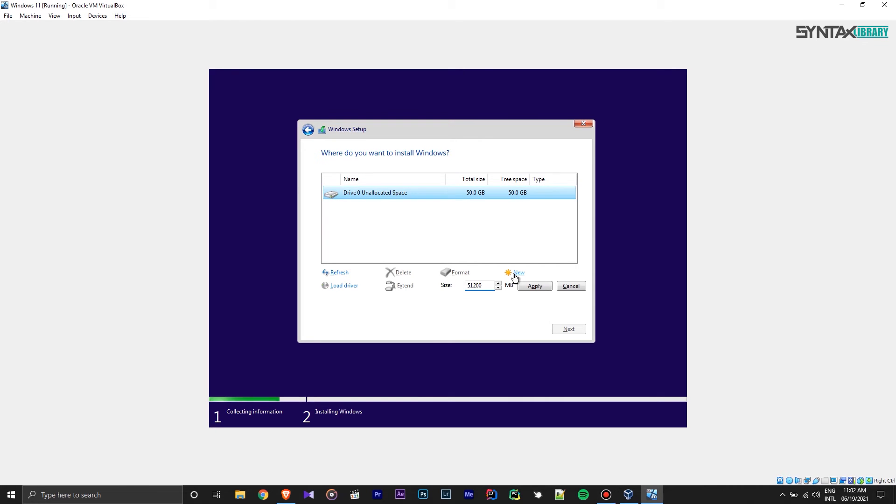
left_click(533, 286)
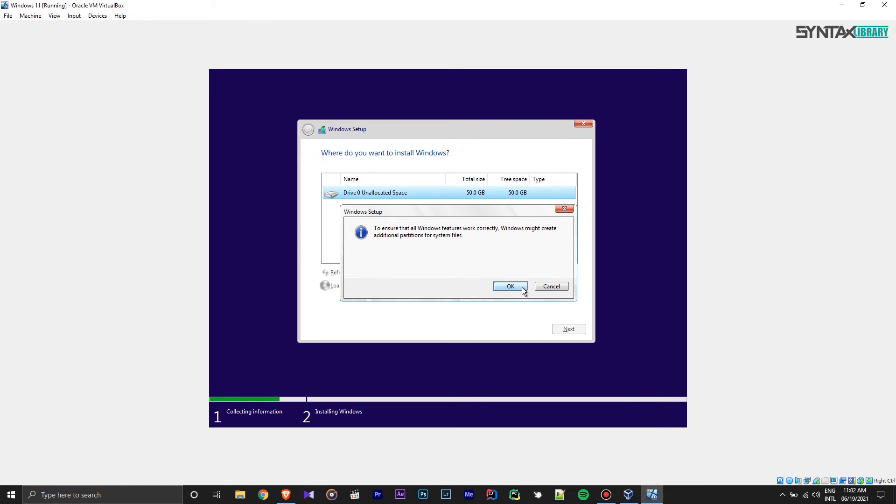
left_click(519, 287)
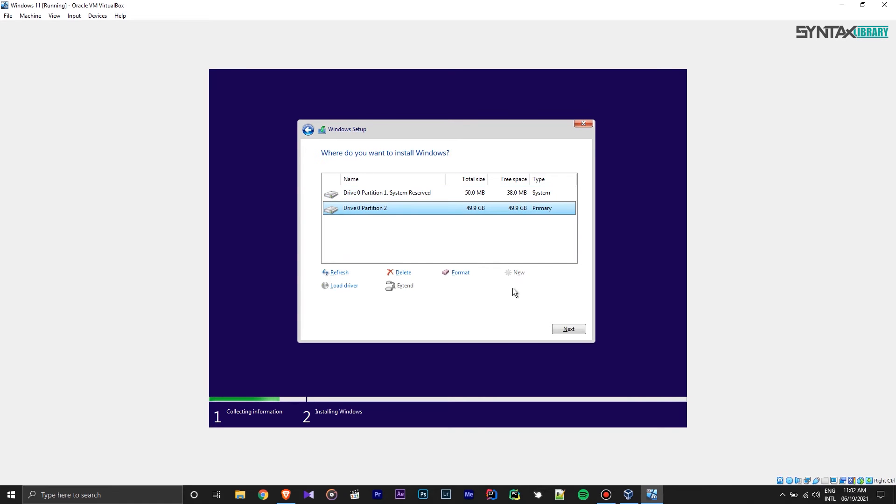
left_click(568, 330)
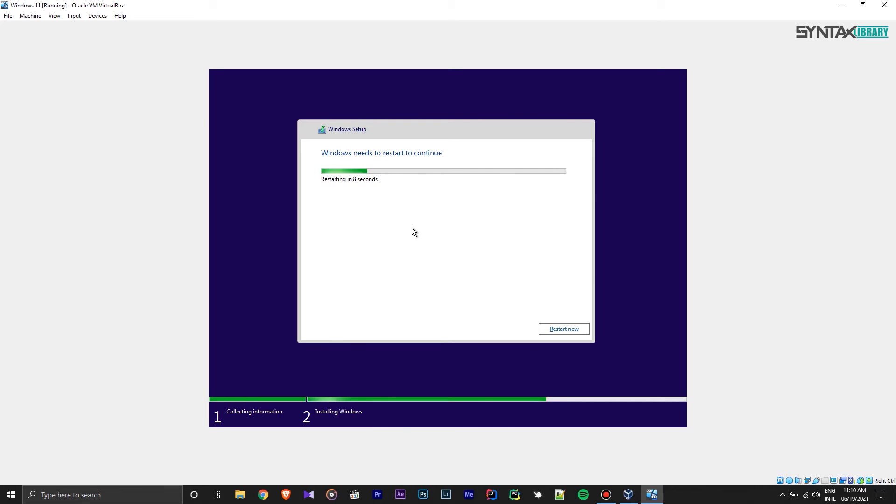
- Restart the VM once Windows finishes its installation stage
left_click(552, 325)
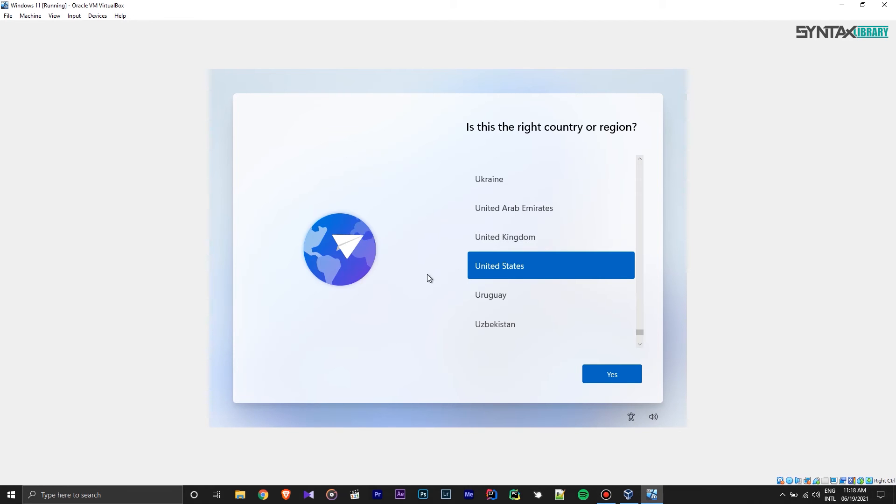
- Confirm United States as the region and the suggested keyboard layout, skipping a second layout
scroll(555, 264, "up", 2)
scroll(554, 264, "up", 1)
scroll(554, 265, "down", 4)
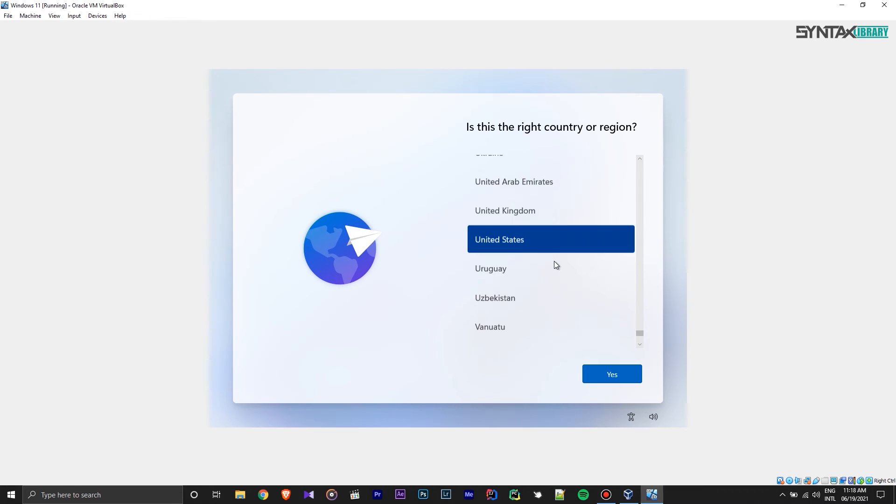
left_click(601, 372)
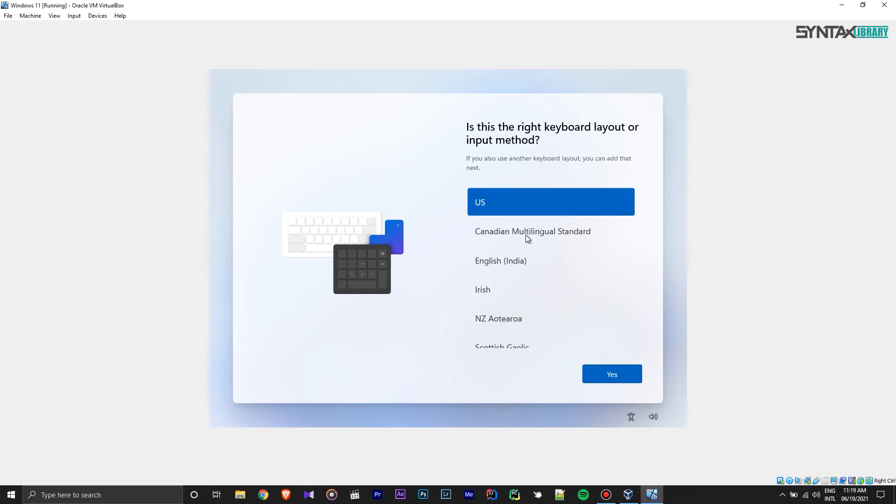
scroll(526, 234, "down", 2)
scroll(525, 234, "up", 2)
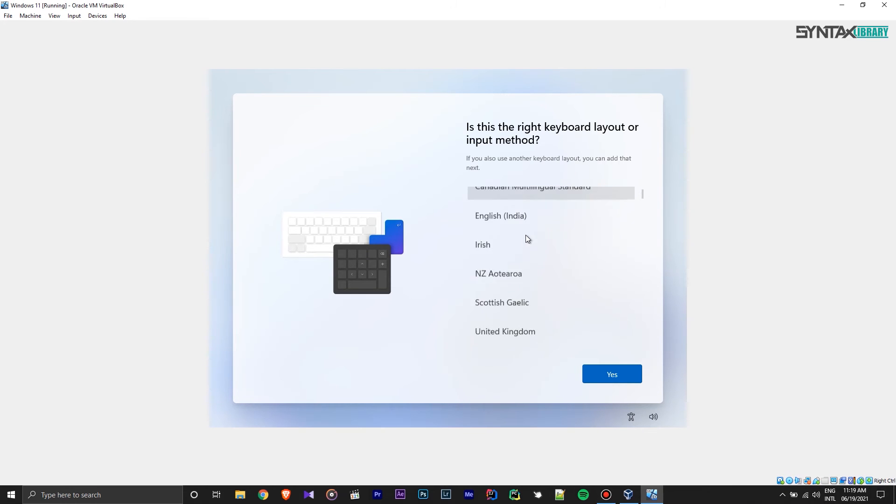
left_click(600, 371)
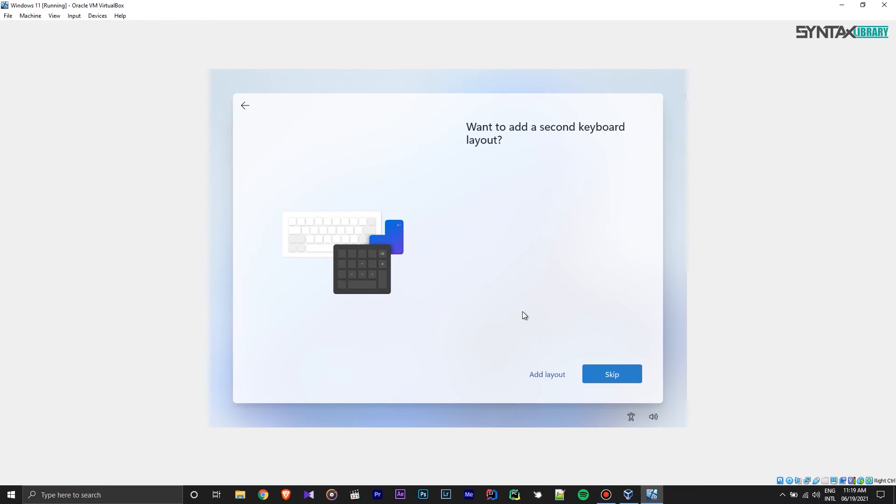
left_click(625, 378)
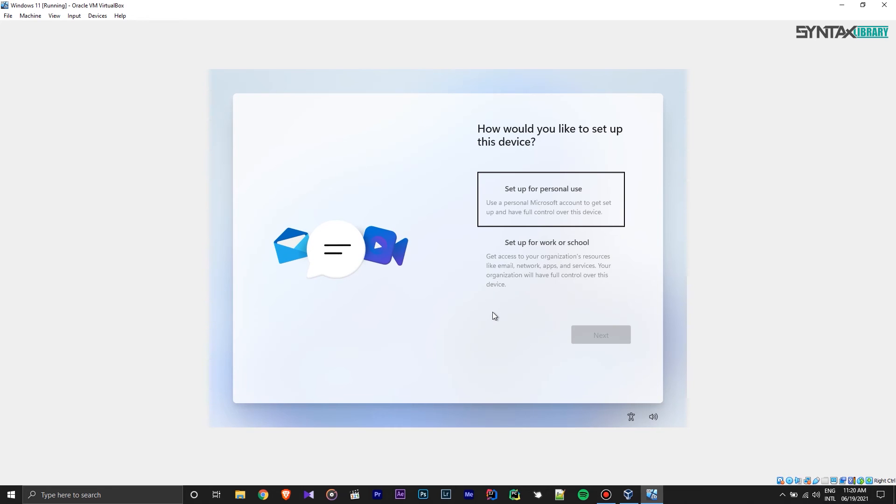
- Choose personal use, then pick an offline account with limited experience instead of Microsoft sign-in
left_click(553, 195)
left_click(605, 336)
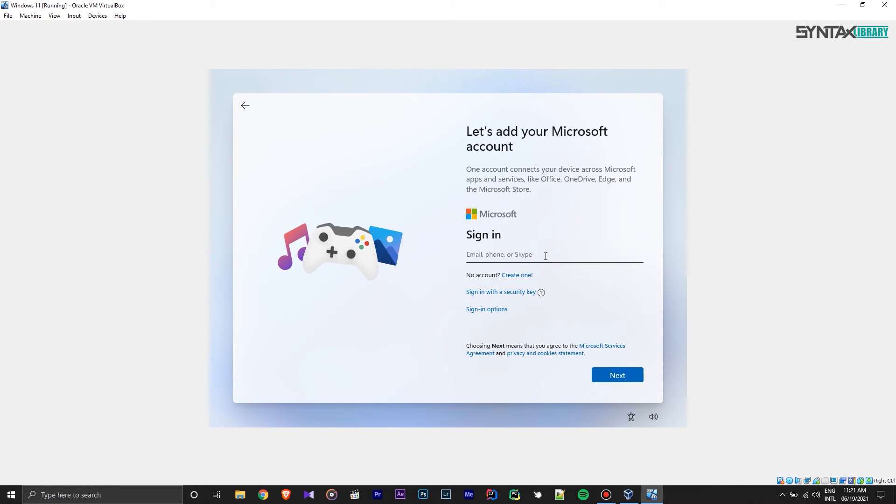
left_click(508, 309)
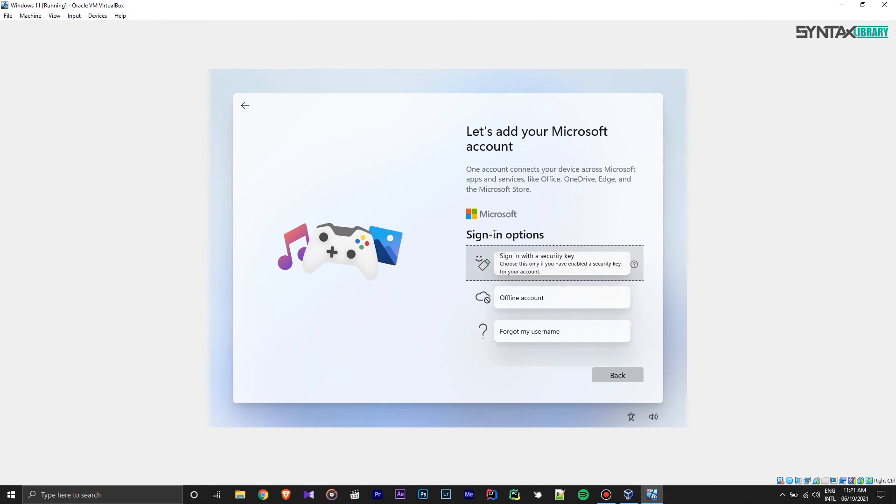
left_click(497, 298)
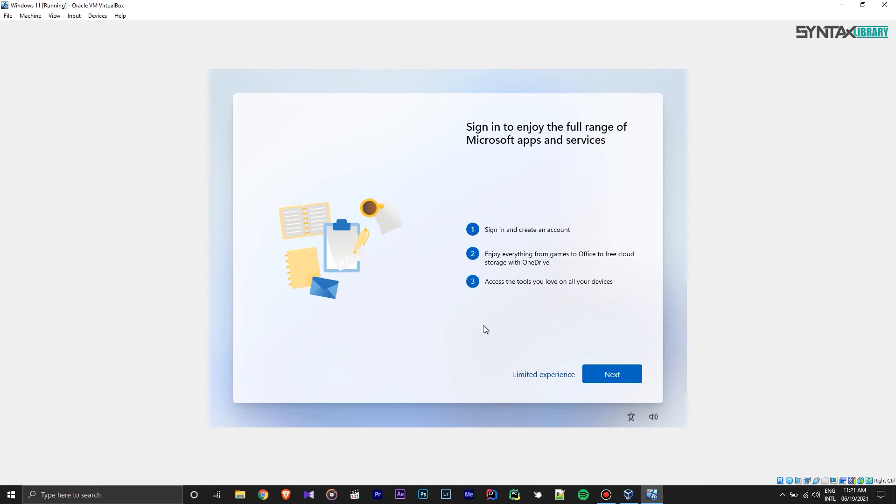
left_click(543, 376)
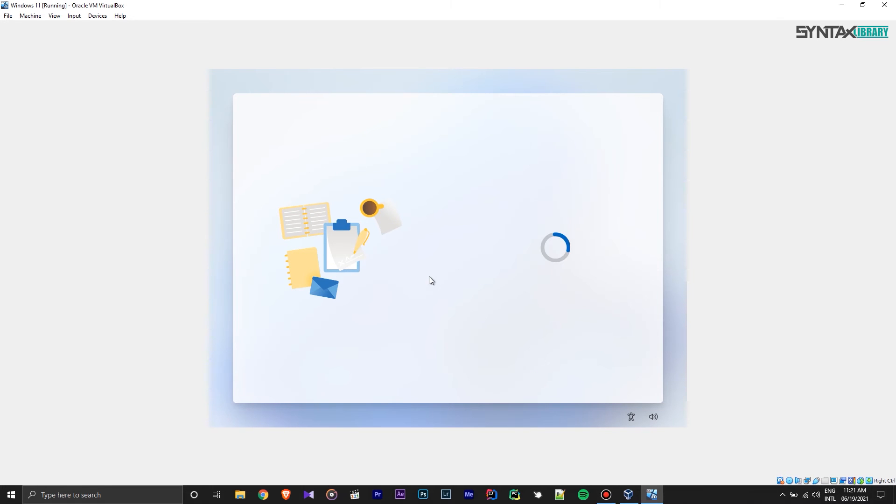
- Enter the offline account's user name, then set and confirm its password
type("Syntax")
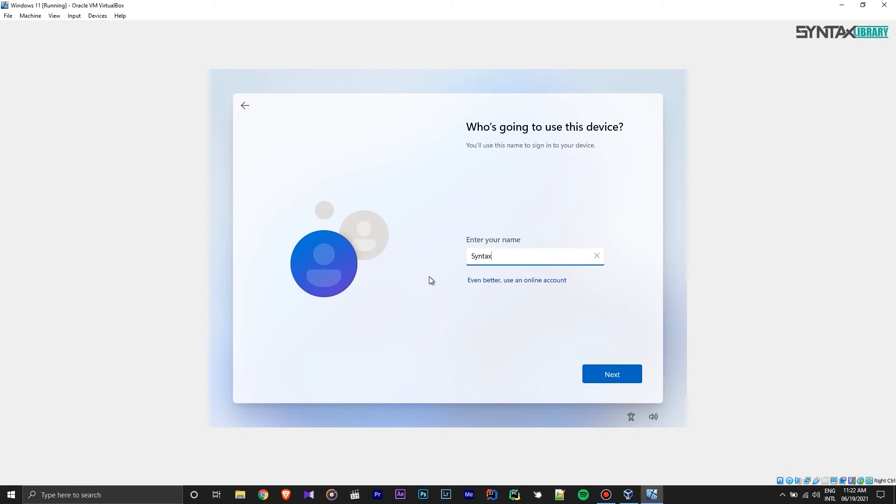
type("Library")
key("Left")
key("Left")
key("Left")
key("Left")
key("Left")
key("Left")
left_click(605, 374)
type("•••••")
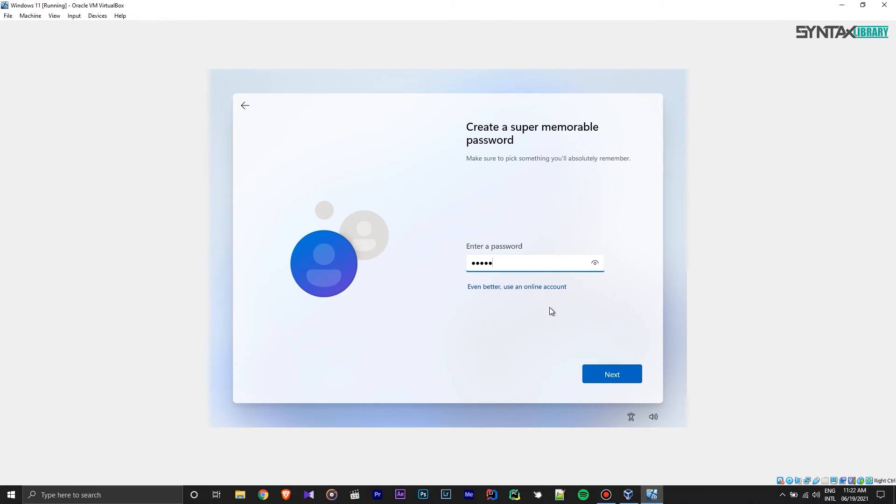
type("•••")
left_click(602, 369)
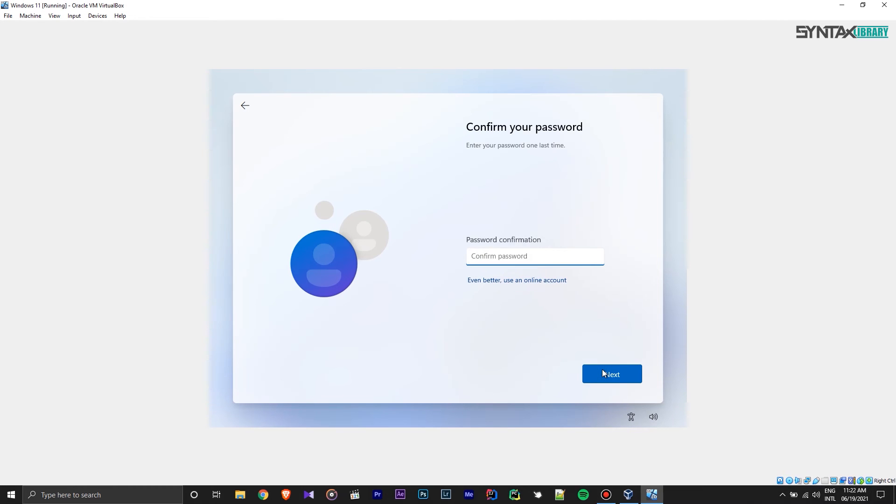
type("••••••••")
left_click(619, 375)
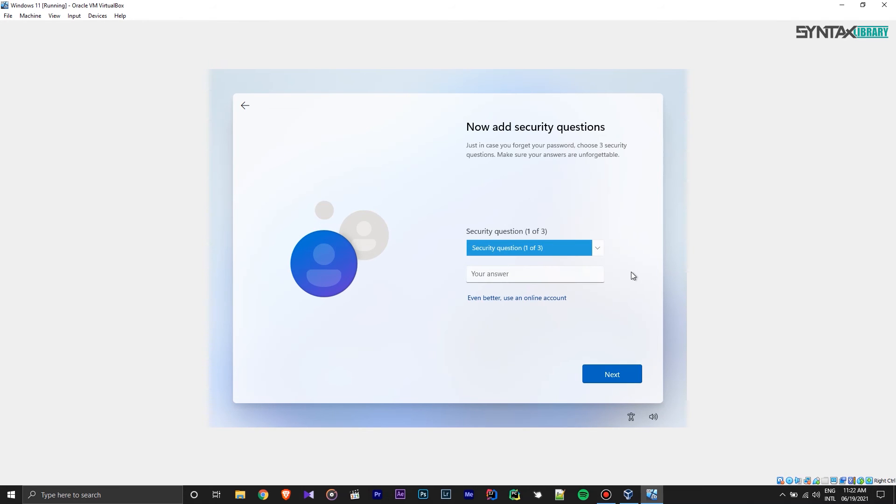
- Choose the first pet's name security question and enter its answer
left_click(601, 253)
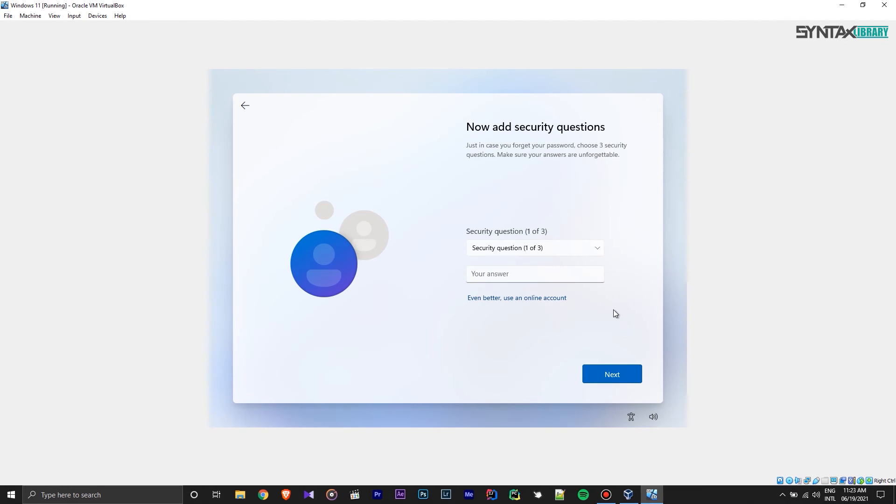
left_click(597, 253)
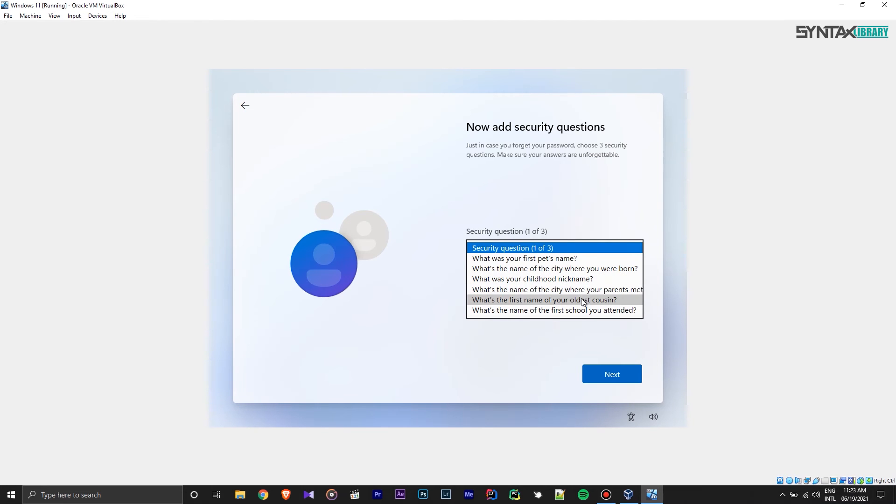
left_click(565, 259)
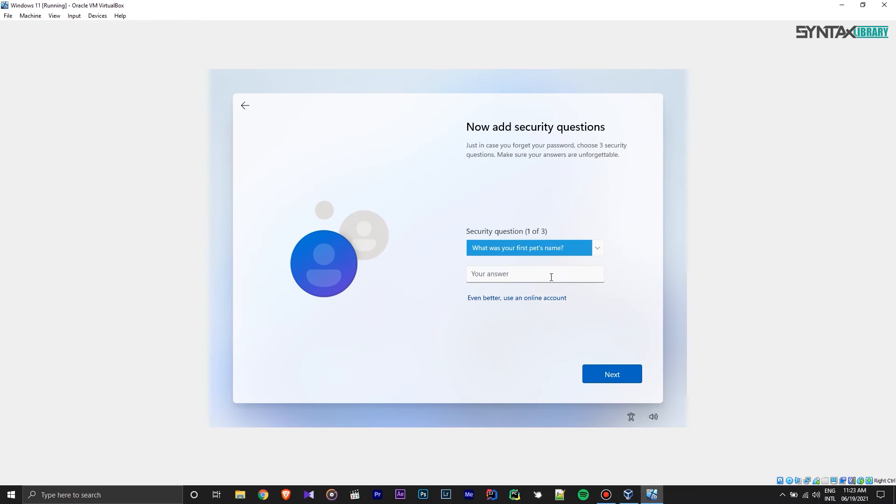
left_click(541, 278)
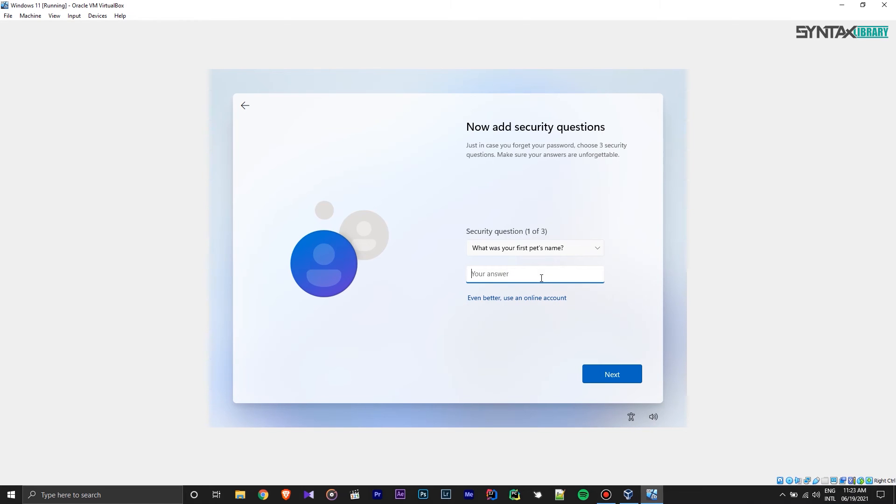
left_click(604, 369)
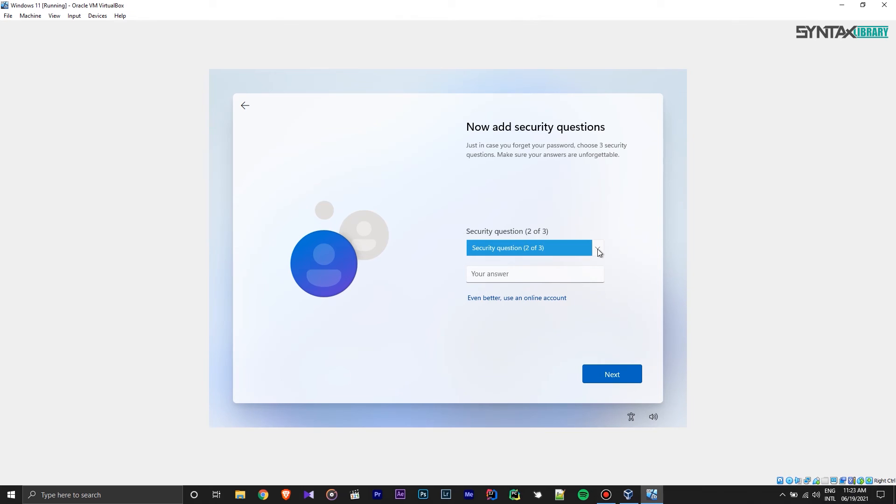
- Choose the birth city security question and enter its answer
left_click(599, 250)
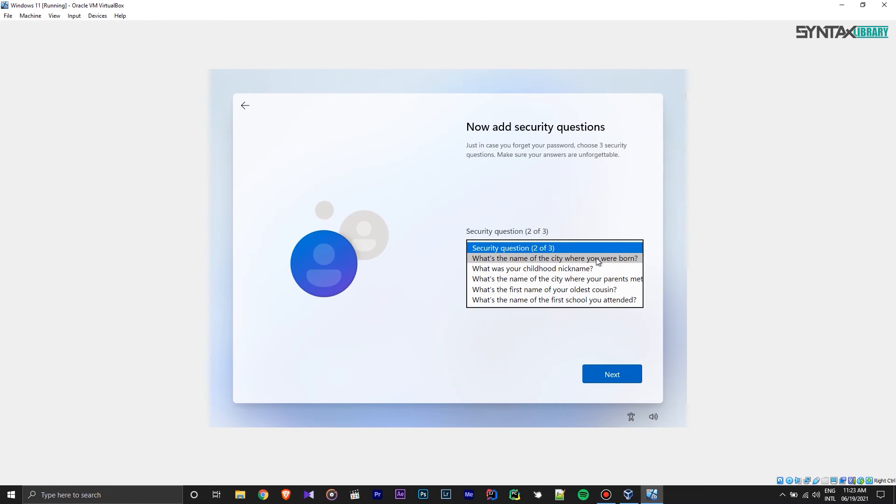
left_click(595, 258)
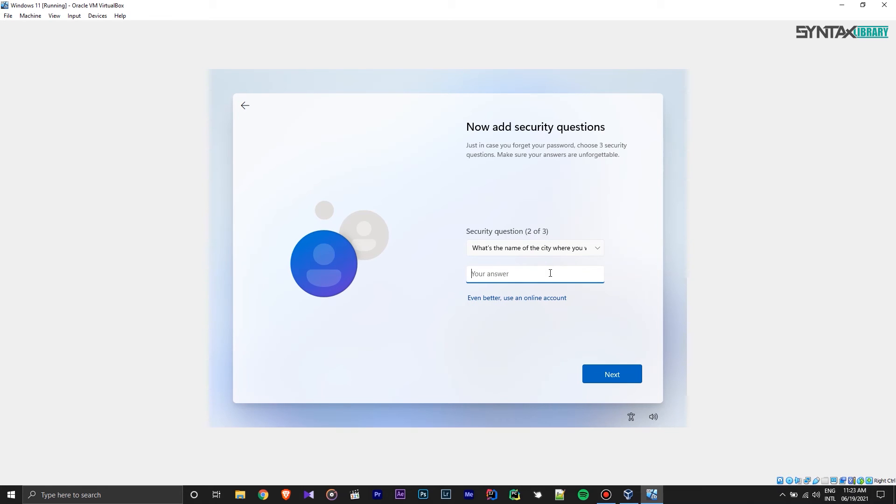
left_click(609, 373)
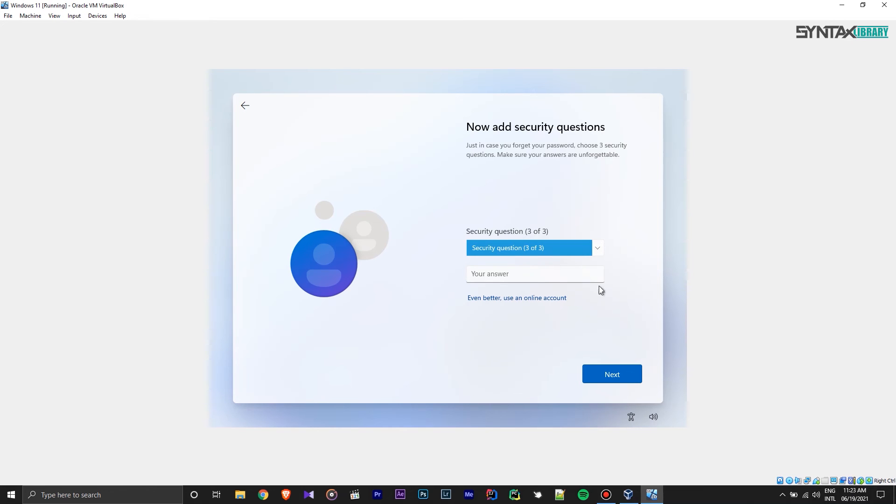
- Choose the childhood nickname security question and type its answer
left_click(597, 248)
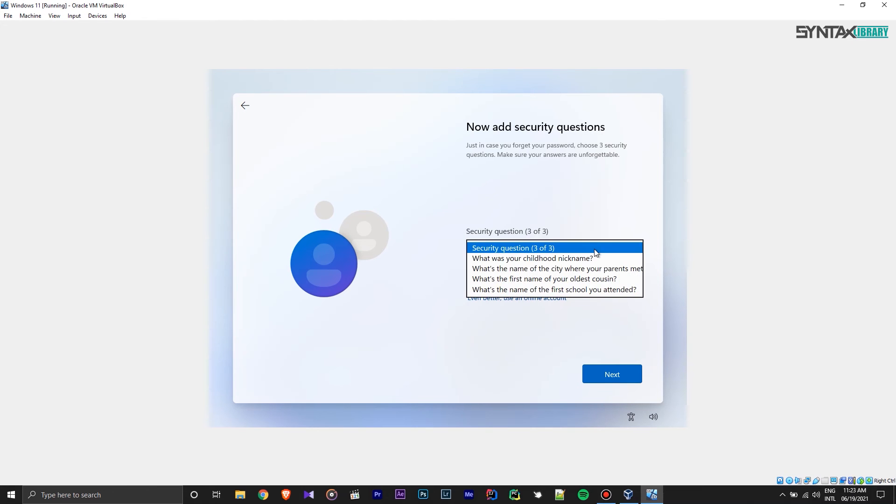
left_click(591, 256)
left_click(561, 275)
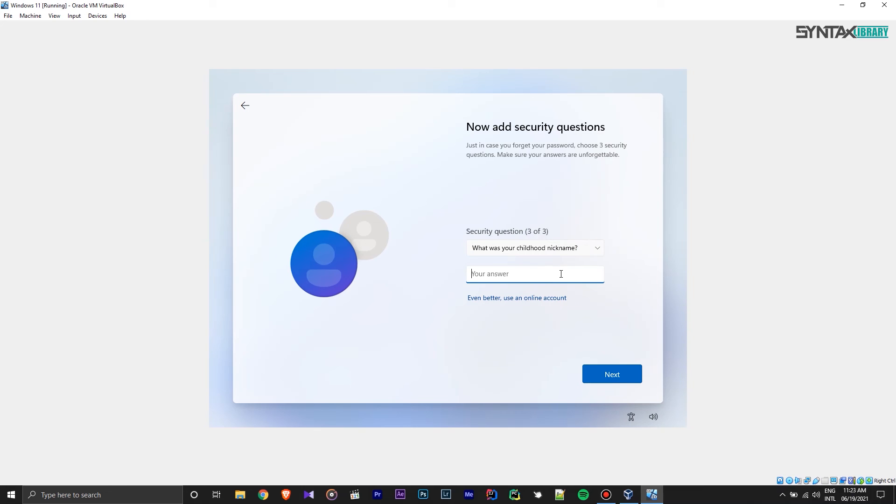
- Submit the last security answer and accept the privacy settings with every option left at Yes
left_click(601, 374)
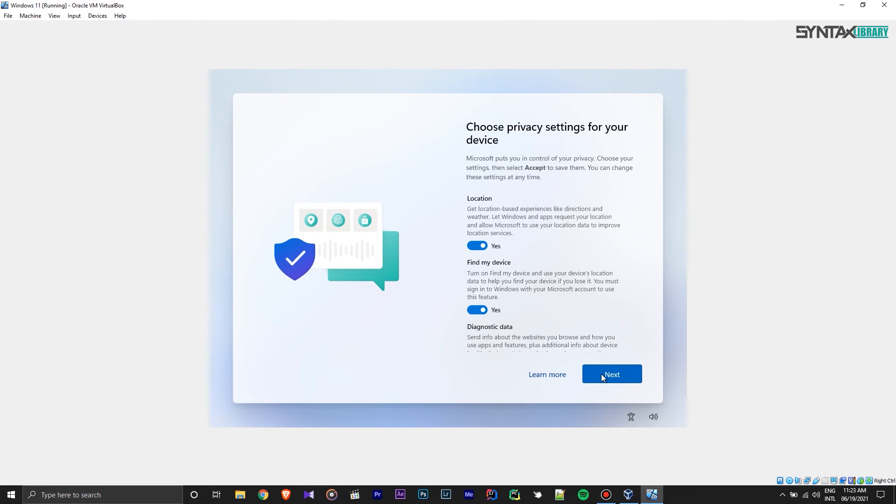
left_click(602, 374)
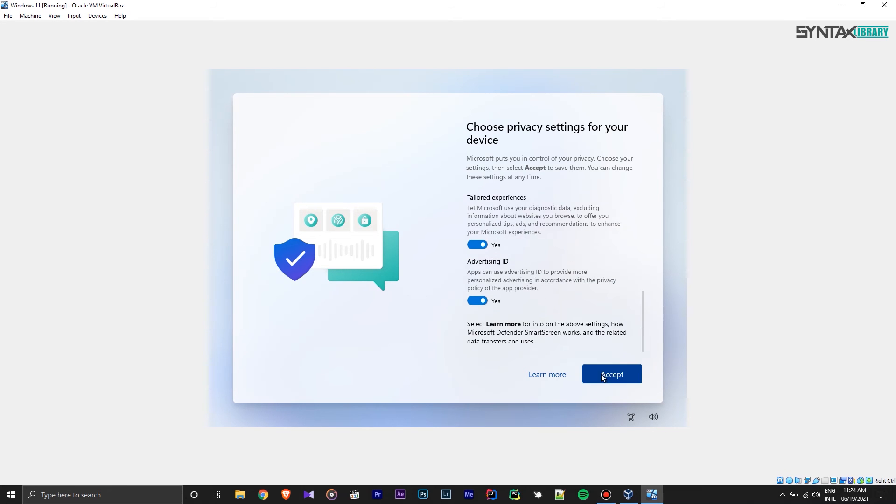
left_click(602, 374)
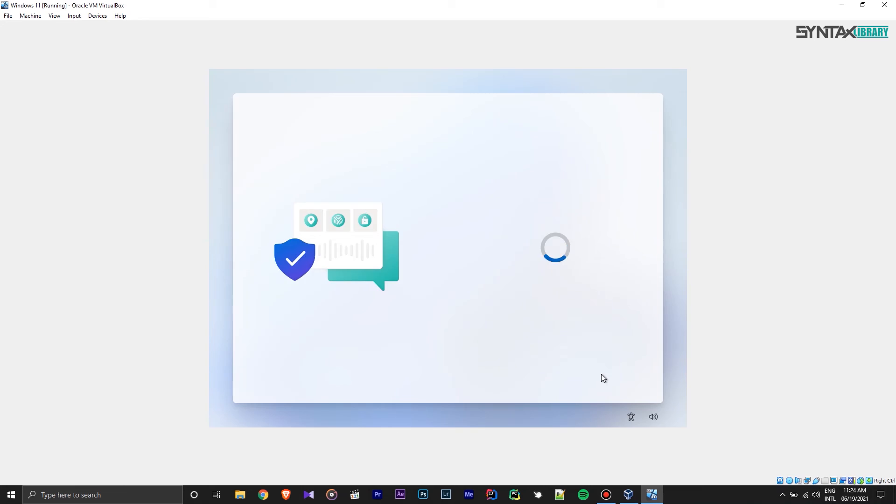